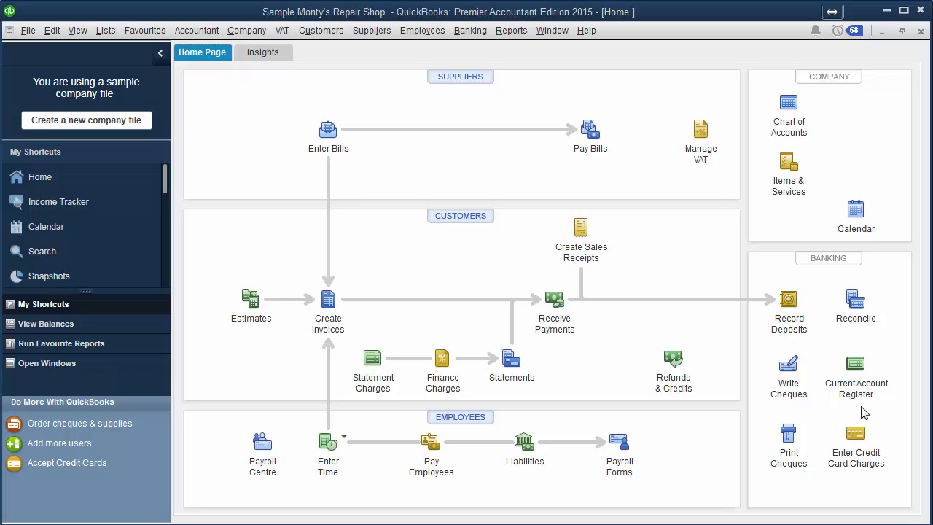
Look through the chart of accounts for the existing Depreciation Expense account, and close the list.
left_click(788, 108)
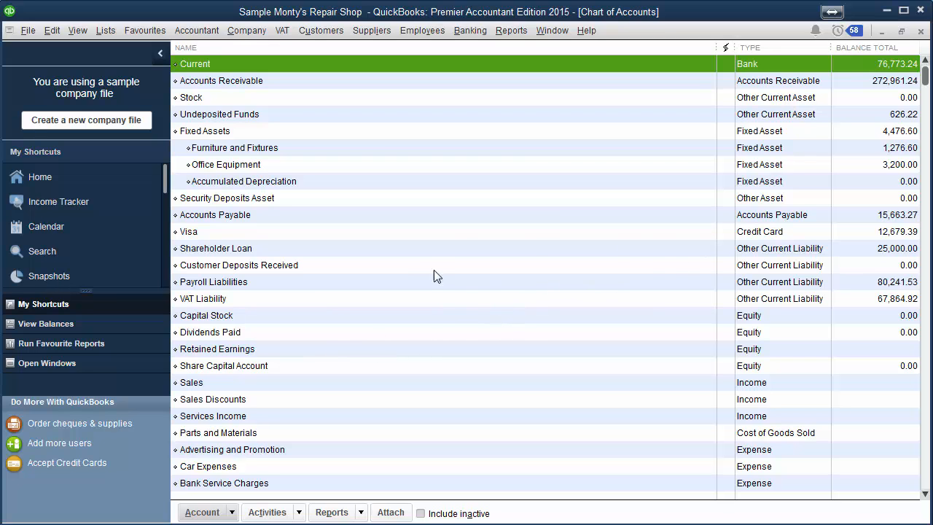
scroll(469, 351, "down", 1)
scroll(401, 430, "down", 3)
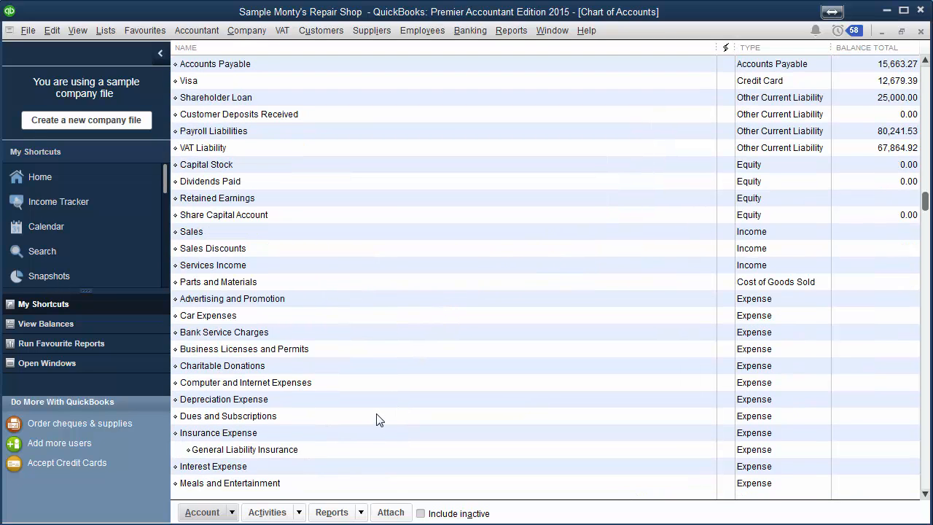
left_click(270, 351)
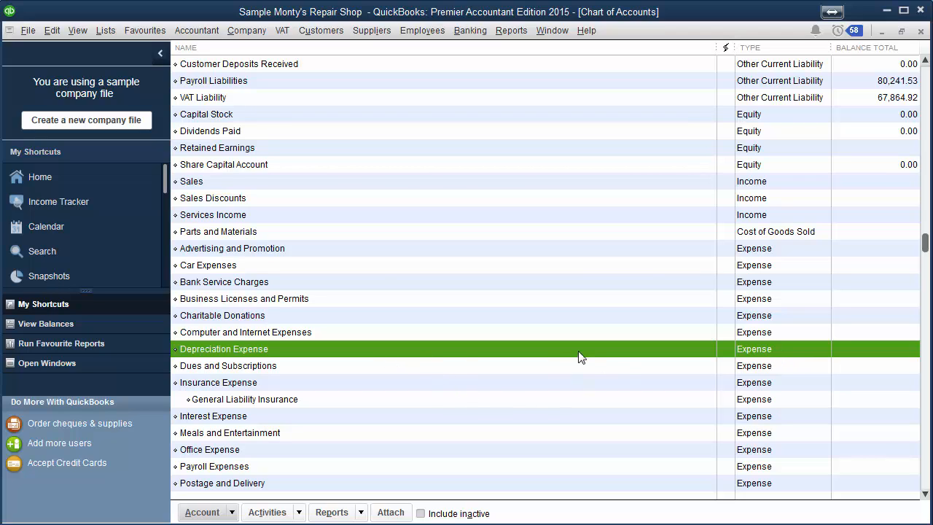
left_click(921, 32)
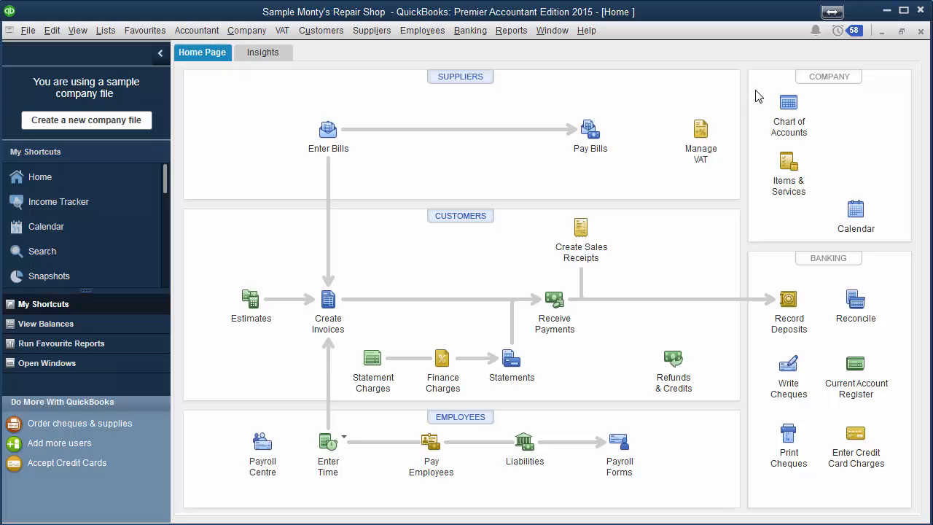
Create a new Fixed Asset account named Computers in the chart of accounts and continue with another new account.
left_click(787, 102)
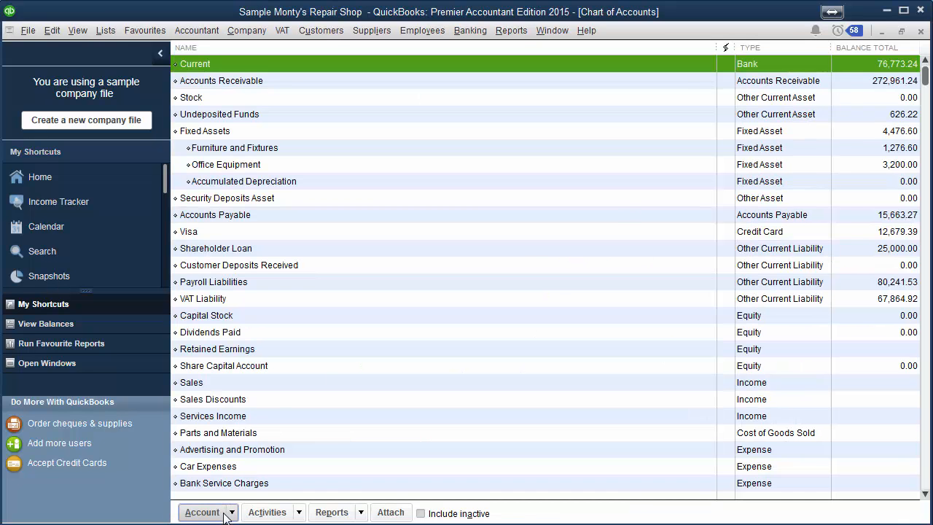
key("ctrl+n")
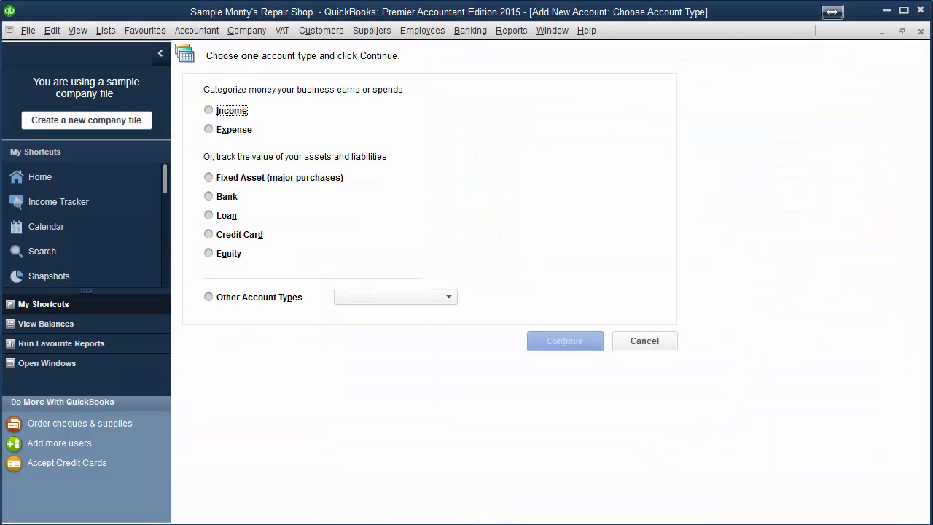
left_click(209, 179)
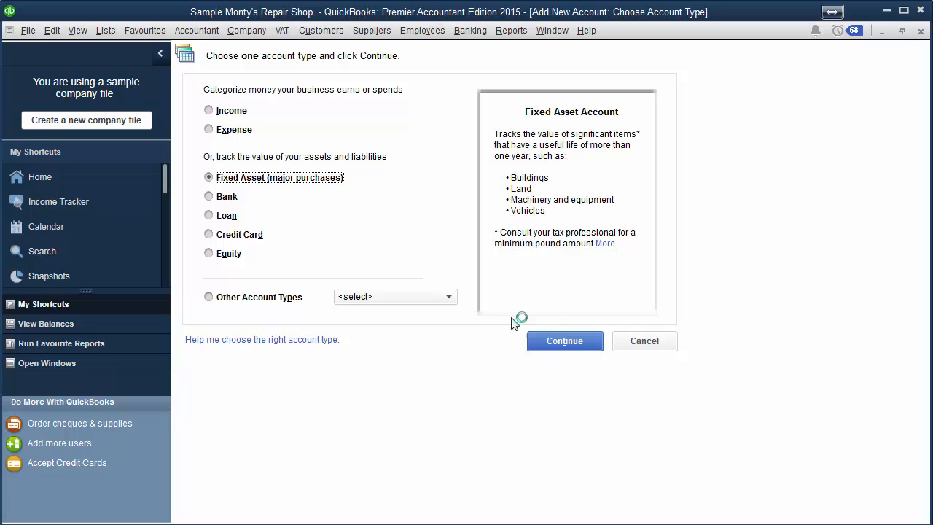
left_click(574, 344)
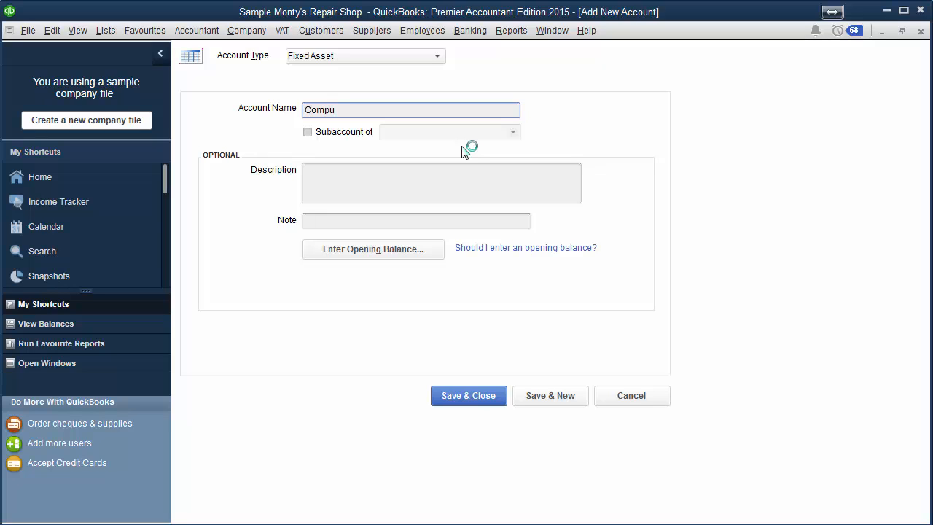
type("or")
left_click(569, 403)
Add a fixed asset account named Cost as a subaccount of Computers and continue with another new account.
type("ost")
left_click(307, 134)
left_click(514, 132)
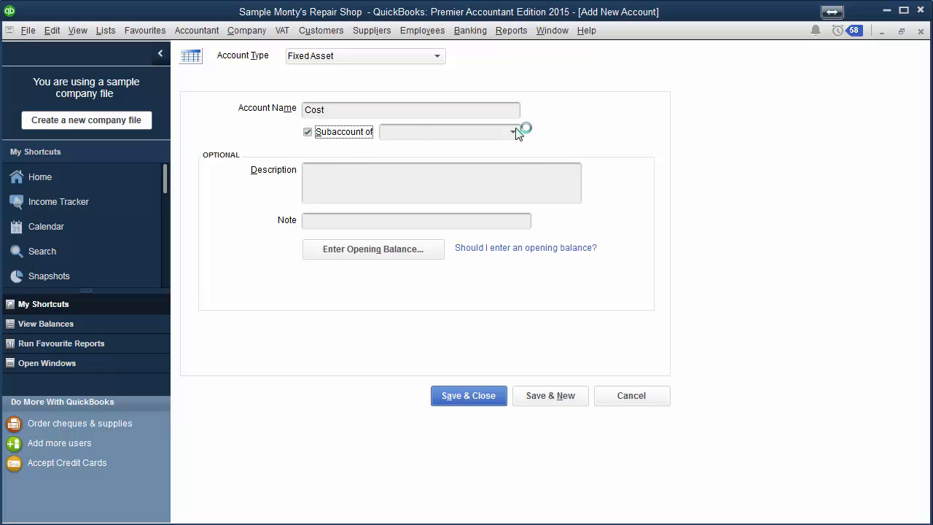
left_click(420, 186)
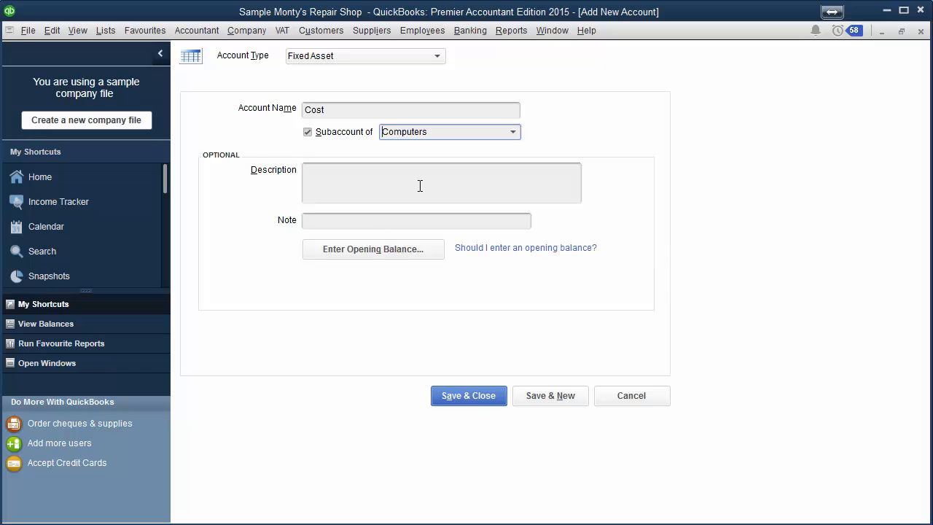
left_click(560, 402)
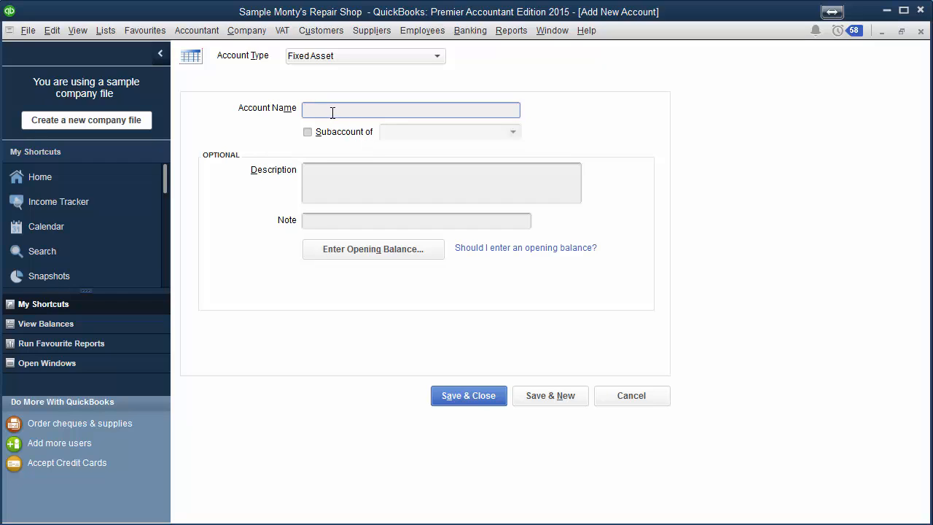
Add a fixed asset account named Acc Depreciation as a subaccount of Computers, and close the chart of accounts.
type("Acc Depreciation")
left_click(307, 132)
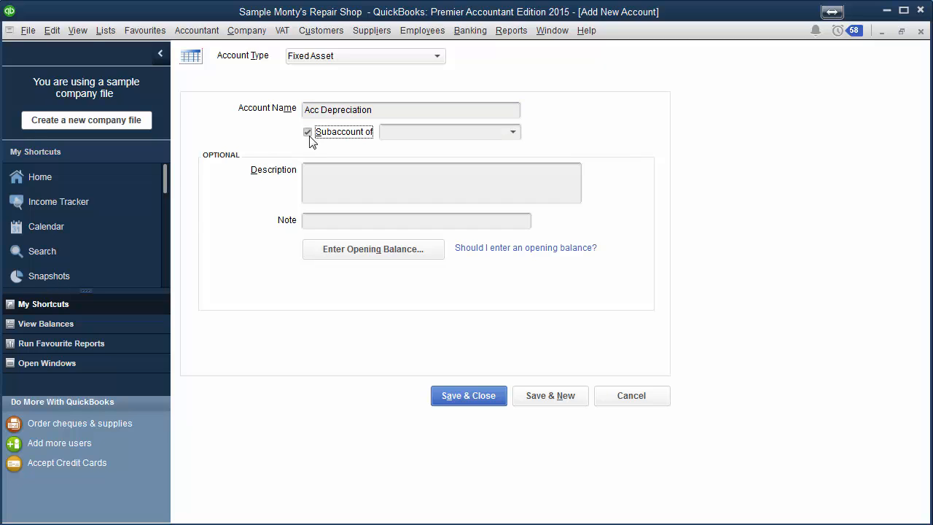
left_click(514, 131)
left_click(445, 188)
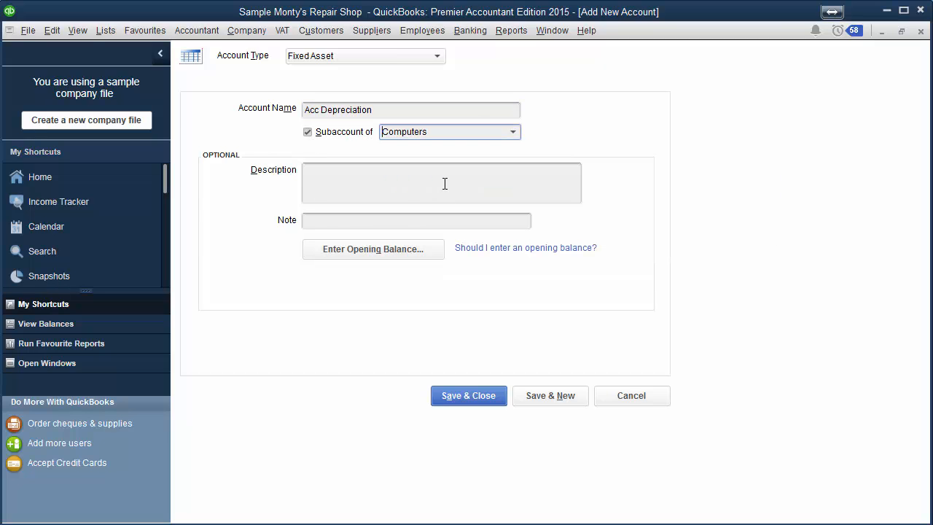
left_click(478, 397)
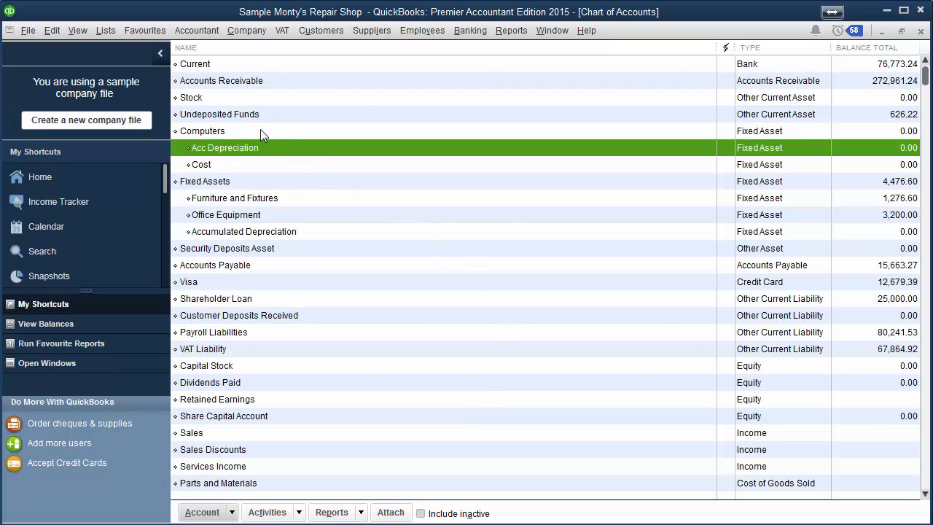
left_click(241, 132)
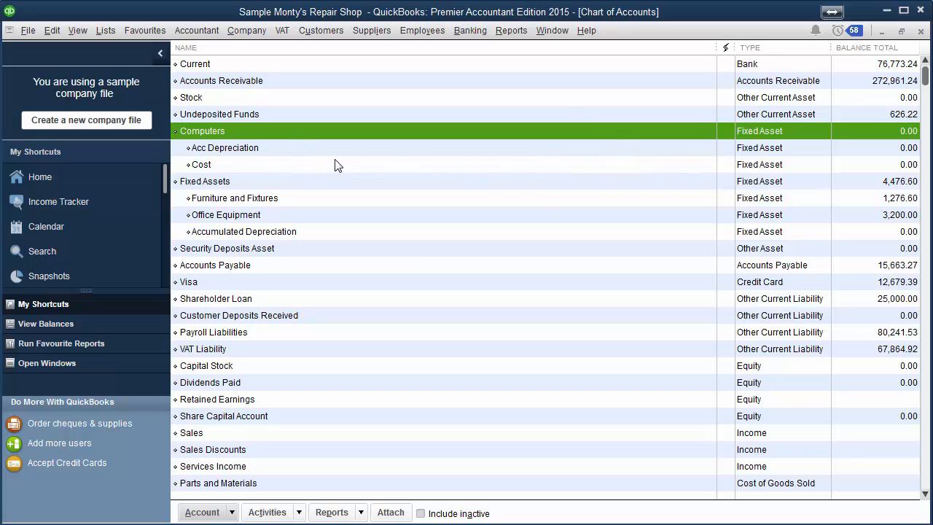
left_click(922, 31)
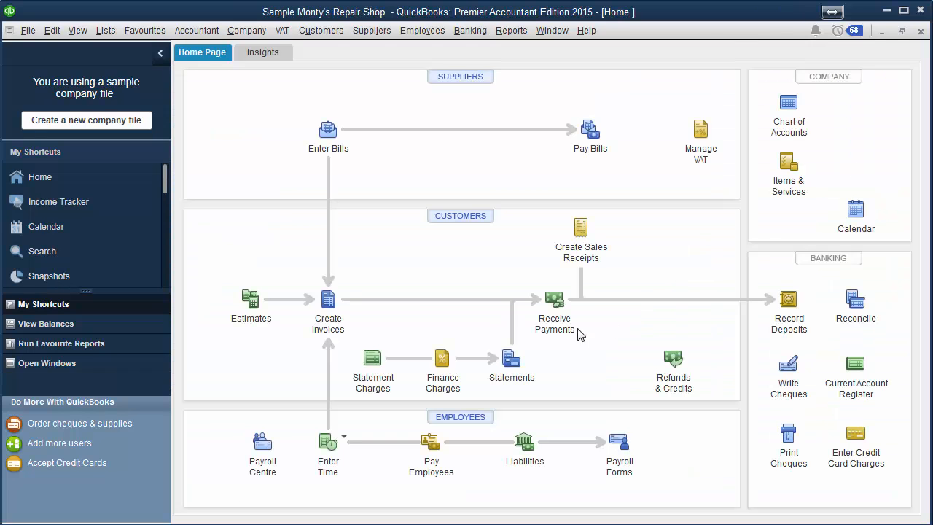
Start a new bill for an existing supplier and set the bill date to 01/01/2021.
left_click(327, 131)
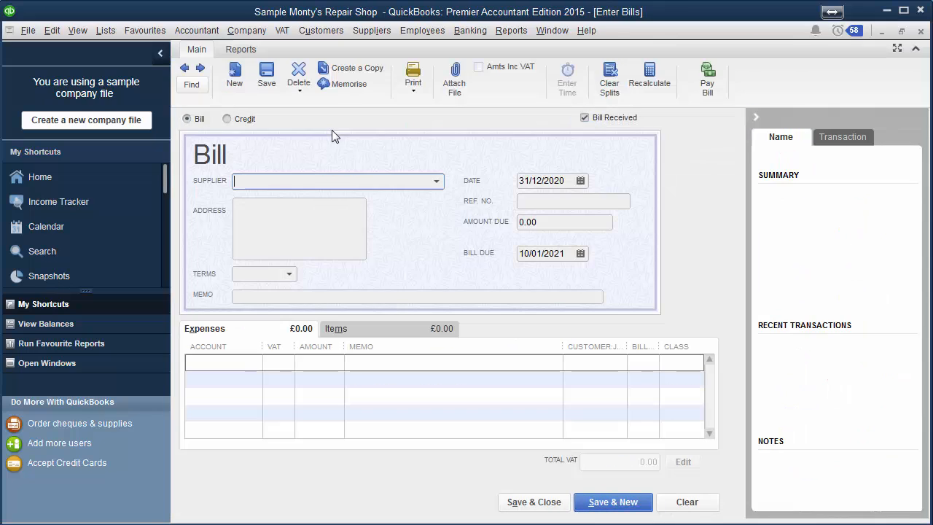
left_click(436, 182)
left_click(283, 202)
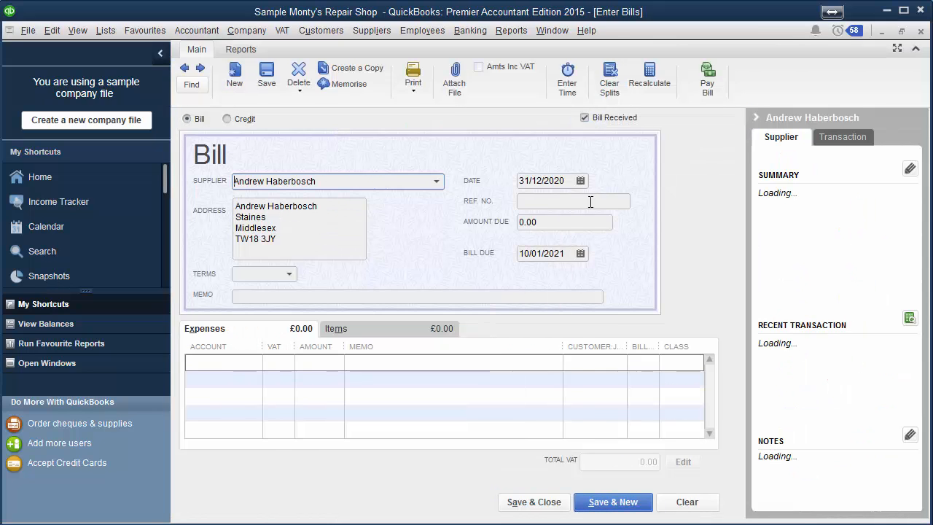
left_click(580, 181)
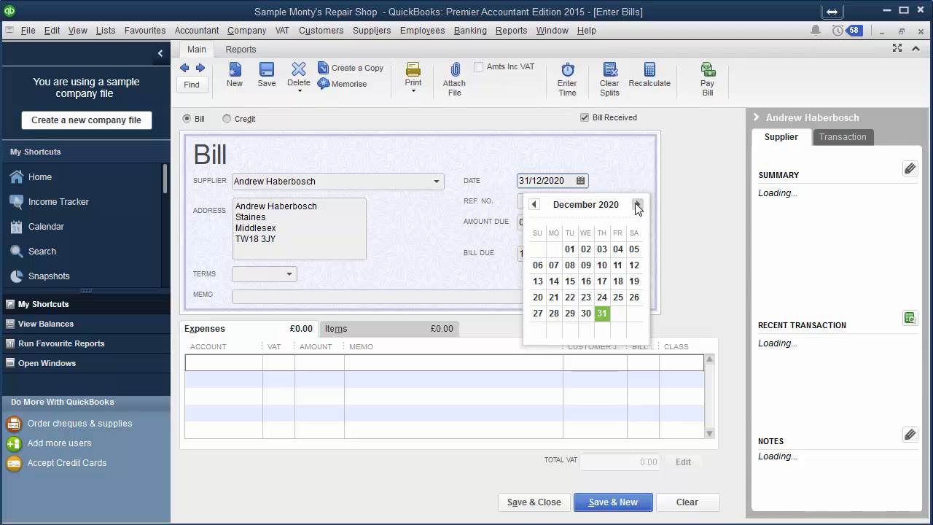
left_click(638, 204)
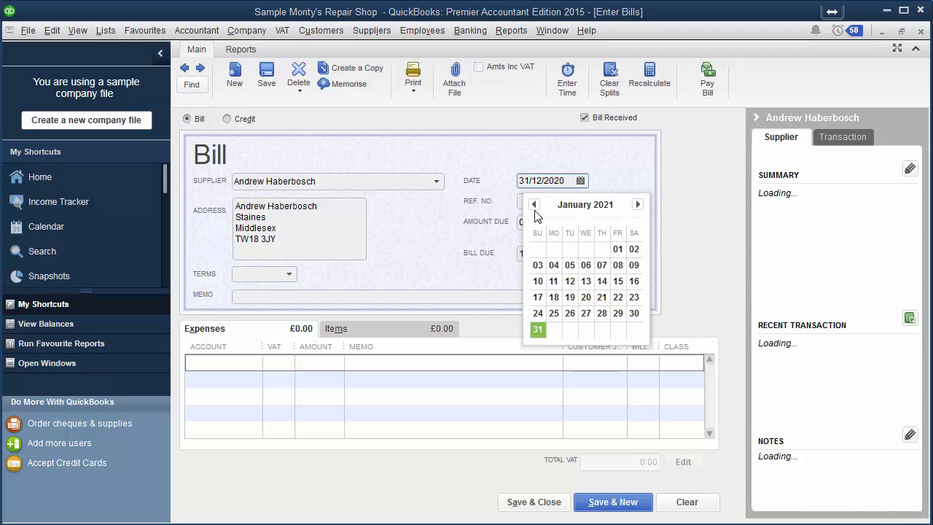
left_click(618, 250)
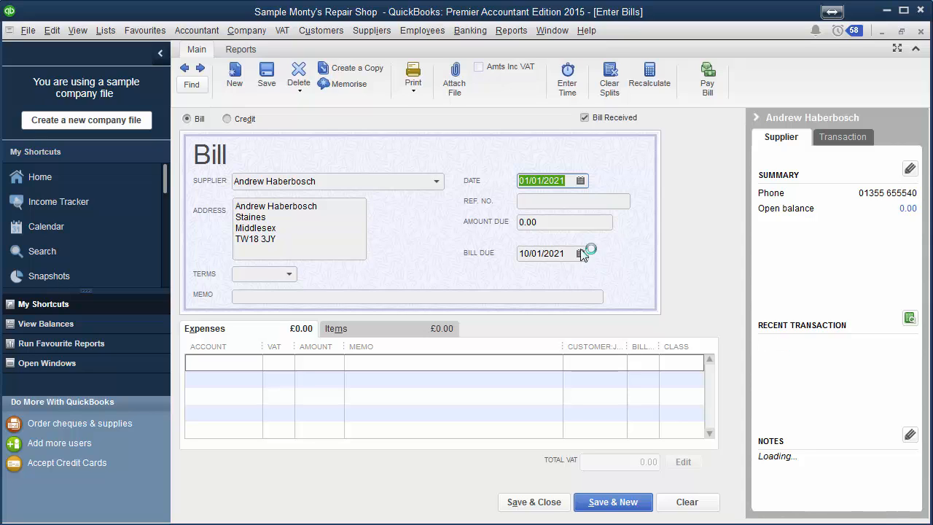
Set the bill's amount due to 9,000.00.
left_click(573, 224)
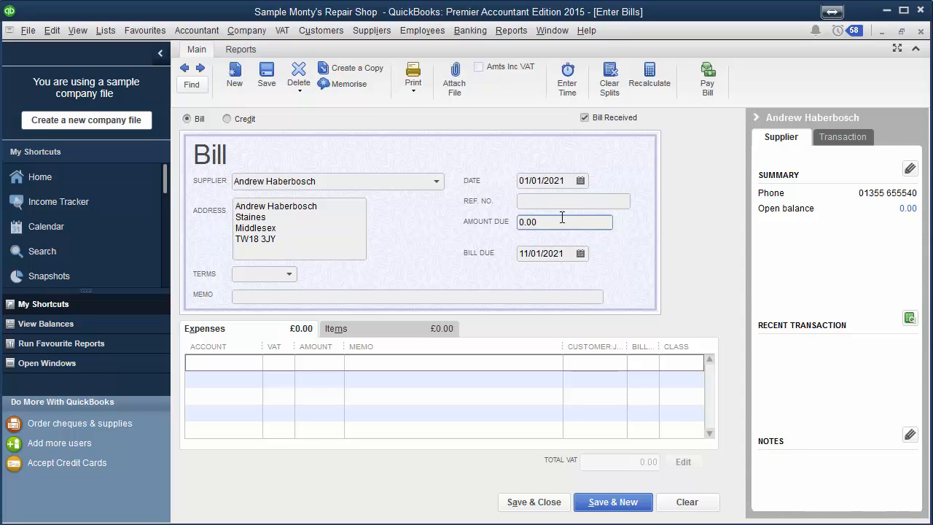
key("BackSpace")
key("BackSpace")
type("900")
key("Tab")
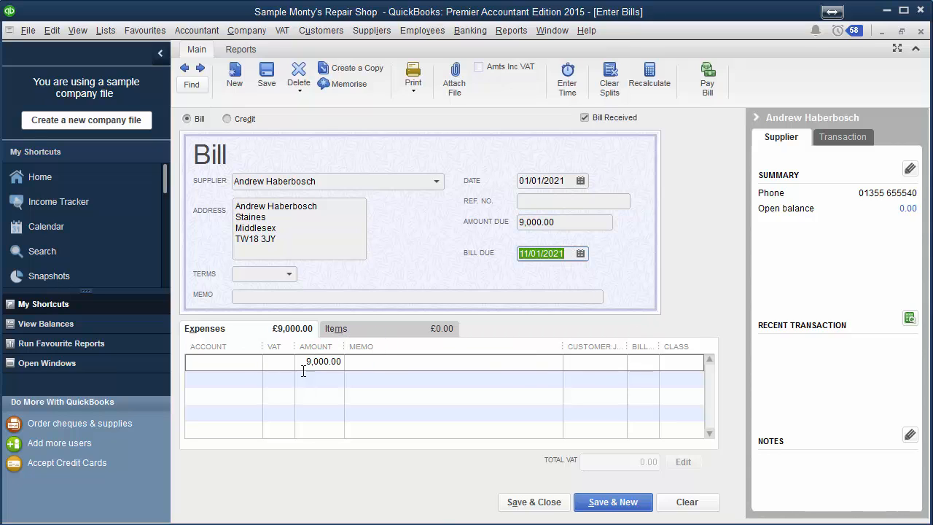
Assign the bill's expense line to the Computers:Cost account and save the bill without a class.
left_click(254, 362)
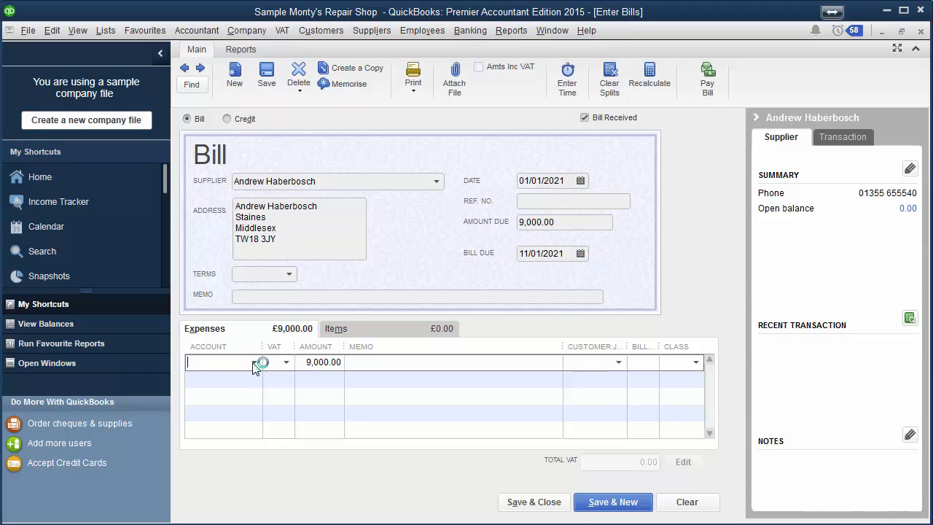
left_click(254, 363)
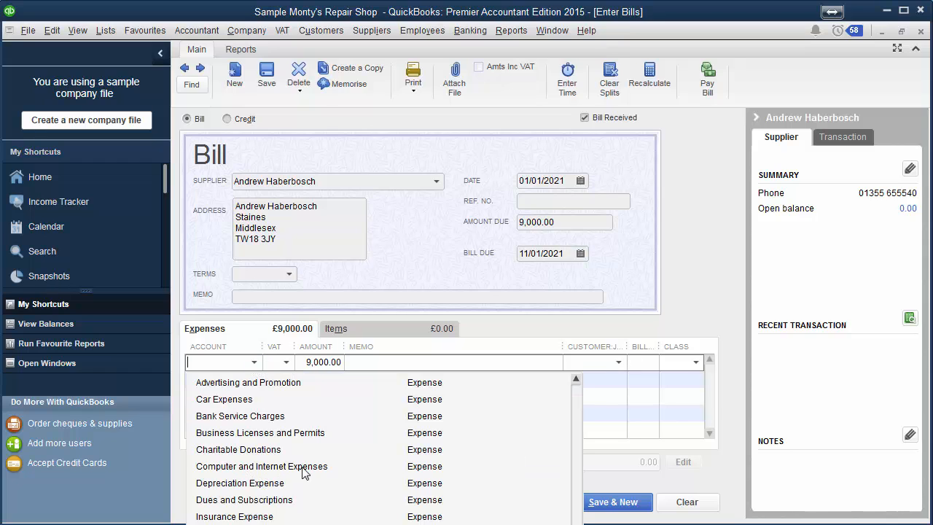
scroll(304, 473, "down", 5)
scroll(305, 473, "down", 10)
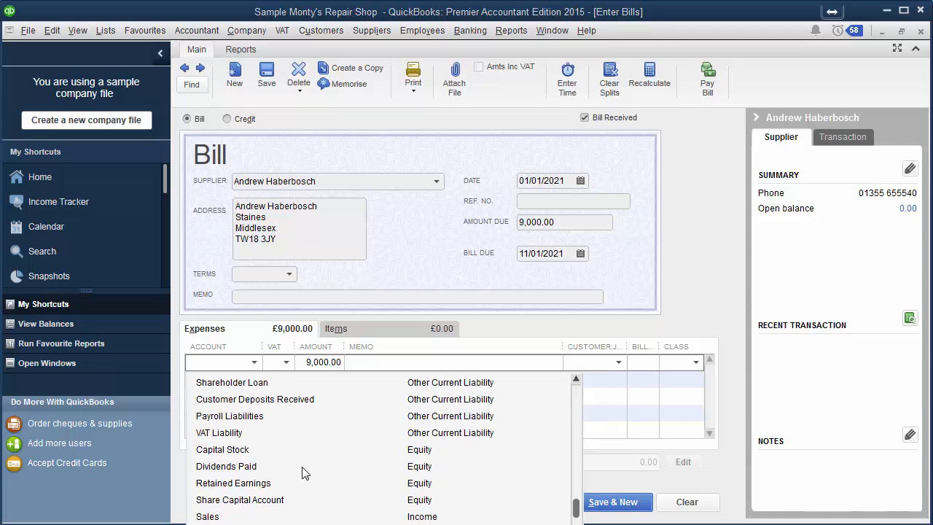
scroll(305, 473, "up", 15)
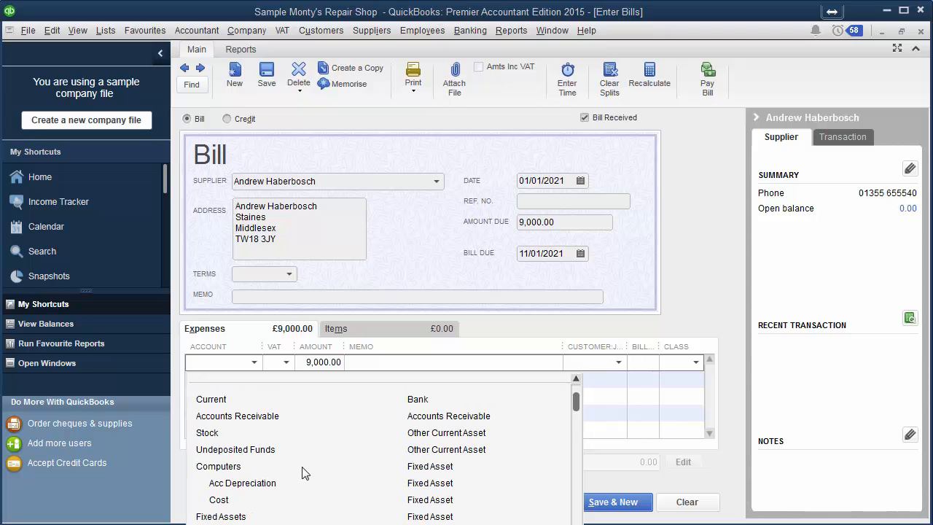
left_click(218, 500)
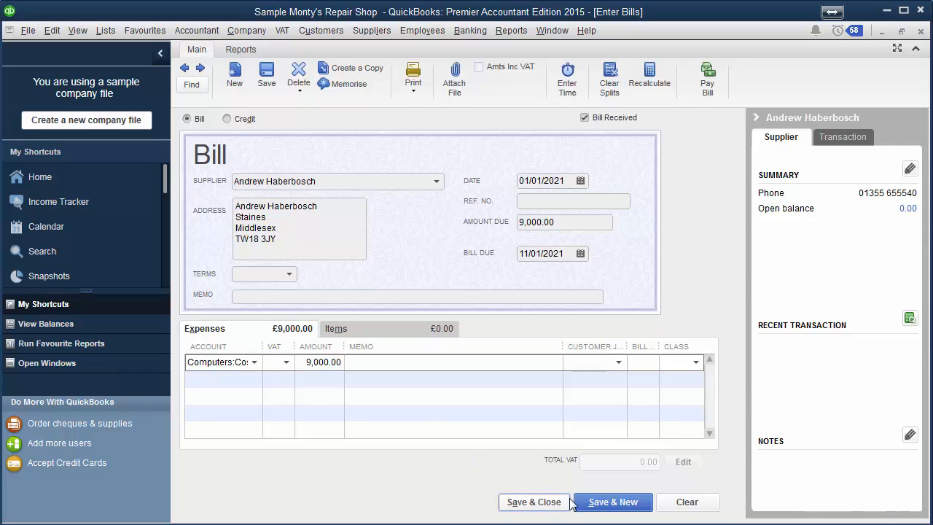
left_click(545, 504)
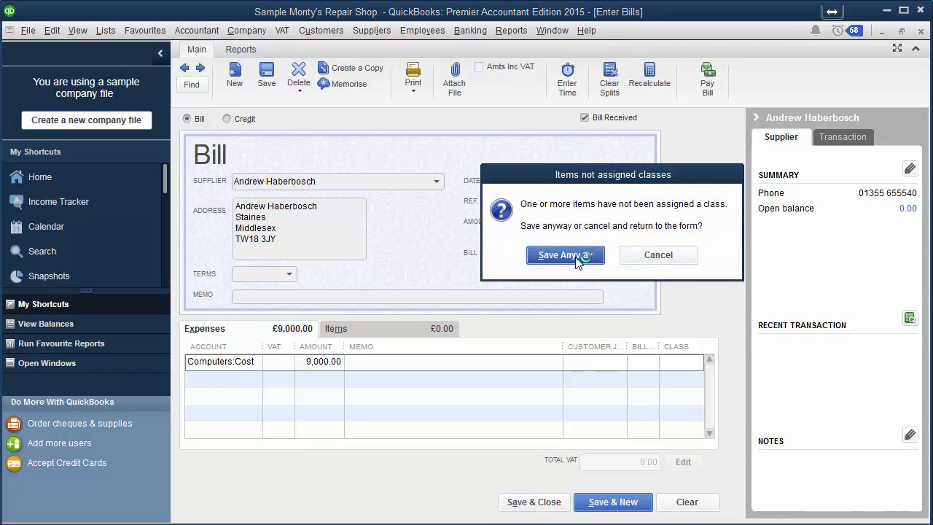
left_click(576, 256)
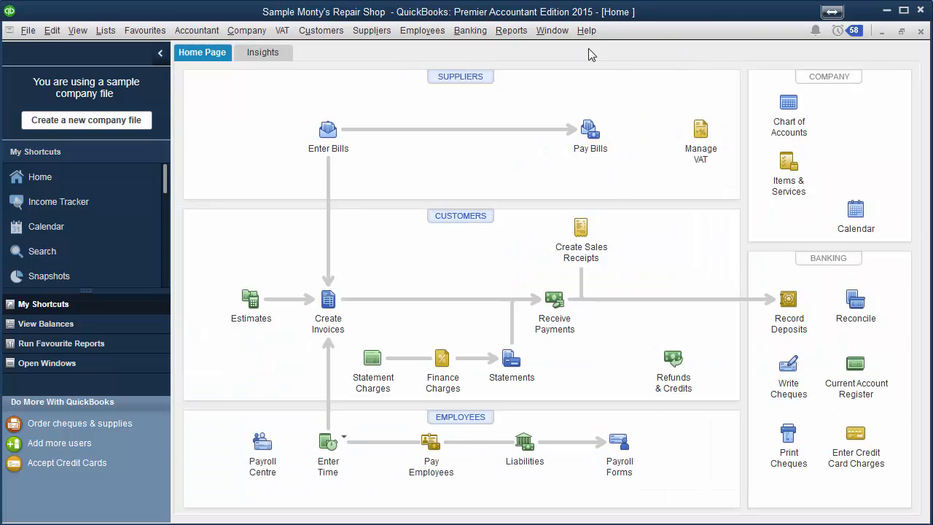
Run the UK Standard Balance Sheet report as of 31/01/2021 and refresh it.
left_click(519, 31)
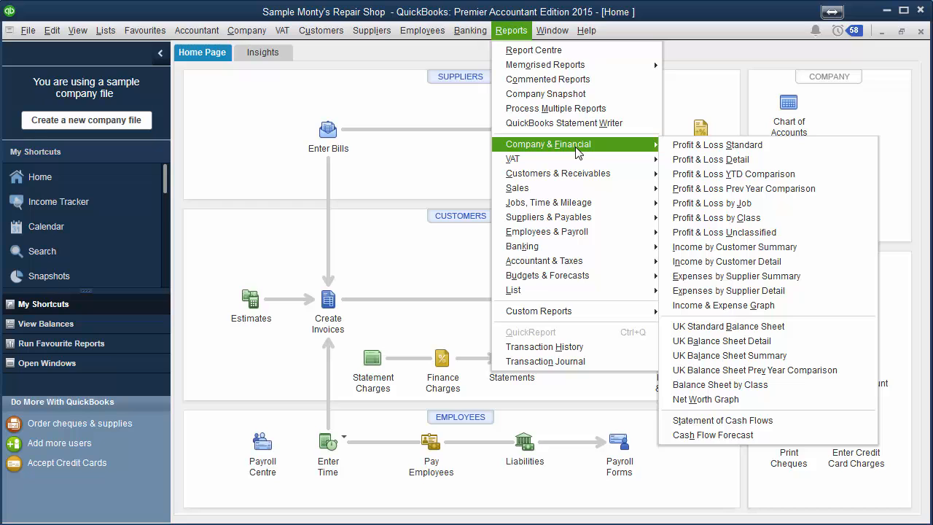
left_click(765, 330)
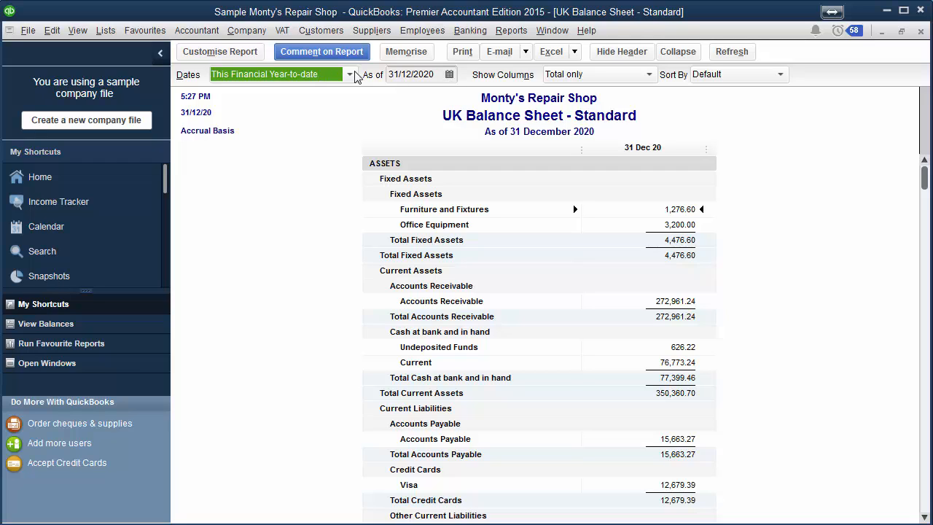
left_click(450, 75)
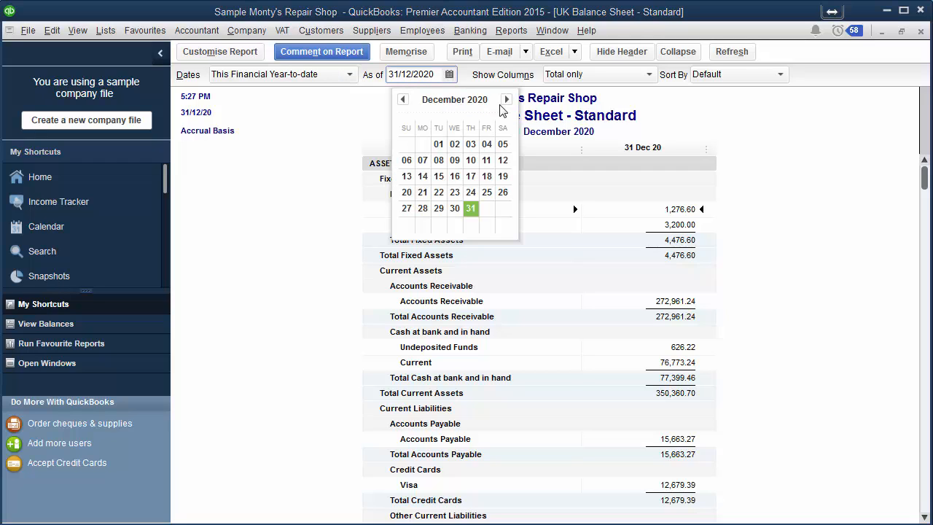
left_click(508, 100)
left_click(407, 224)
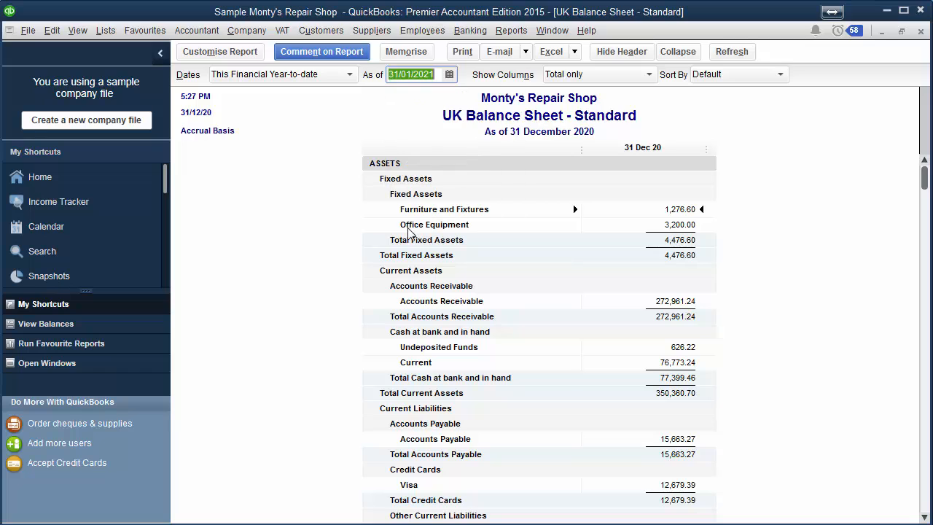
left_click(736, 52)
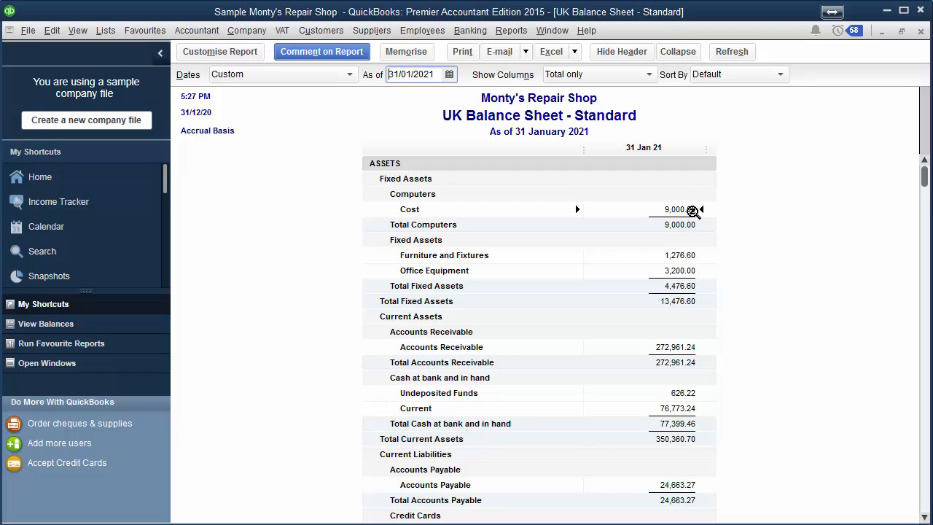
Close the balance sheet report without memorising it and suppress the memorise message in the future.
left_click(921, 35)
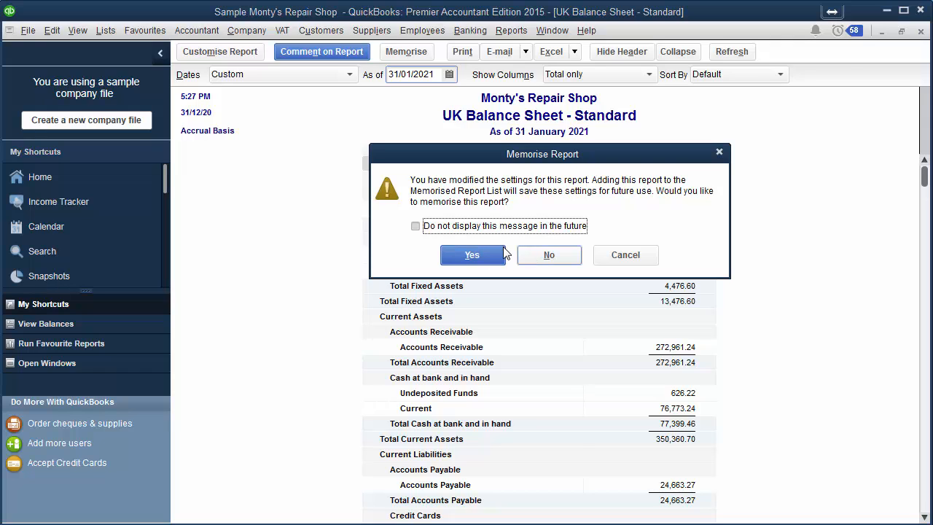
left_click(415, 226)
left_click(549, 255)
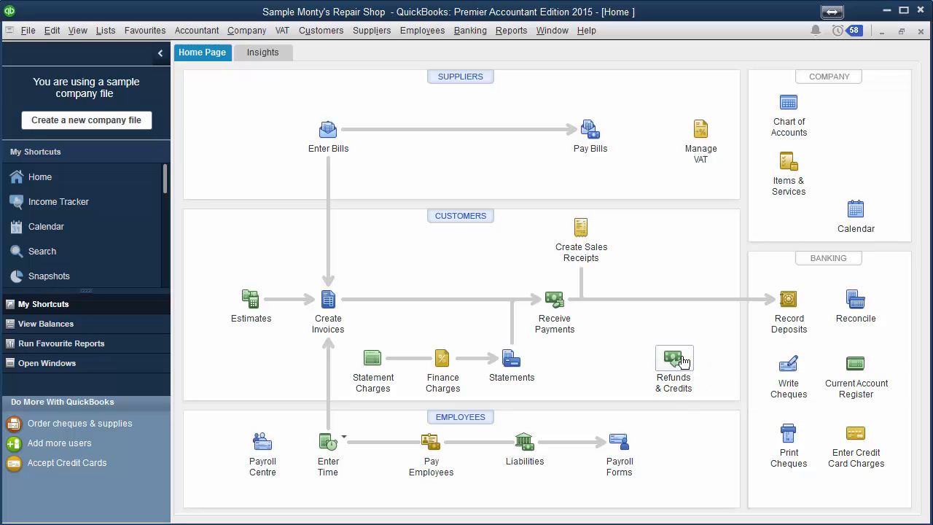
Open the register of the Acc Depreciation account under Computers and date the new entry 31/12/2021.
left_click(787, 107)
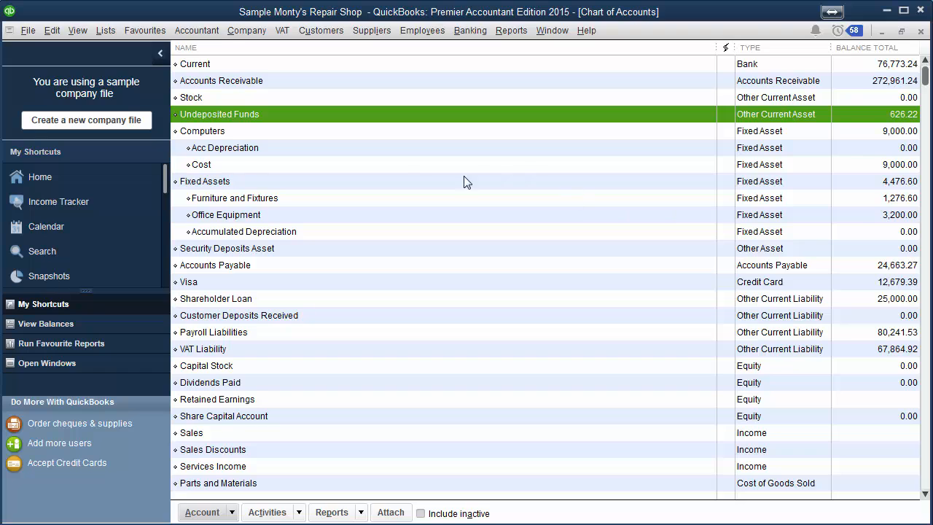
double_click(285, 150)
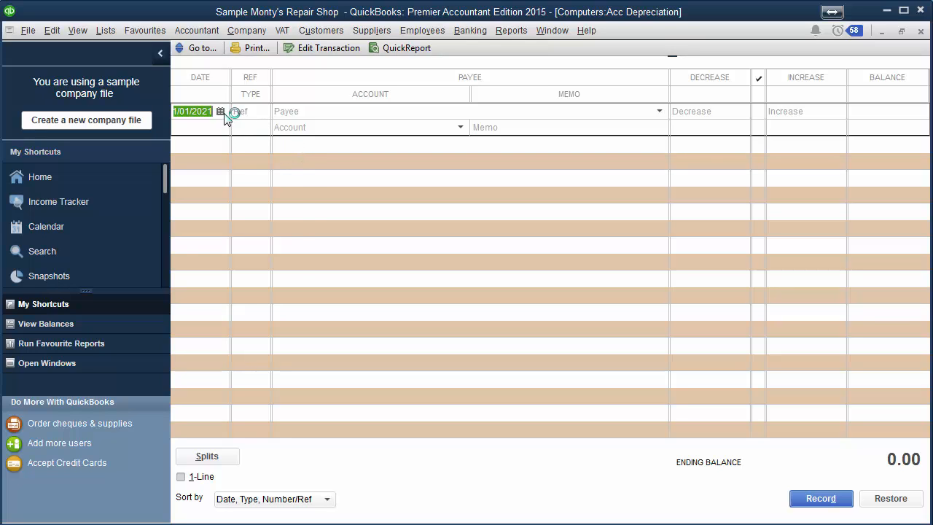
left_click(221, 111)
left_click(292, 135)
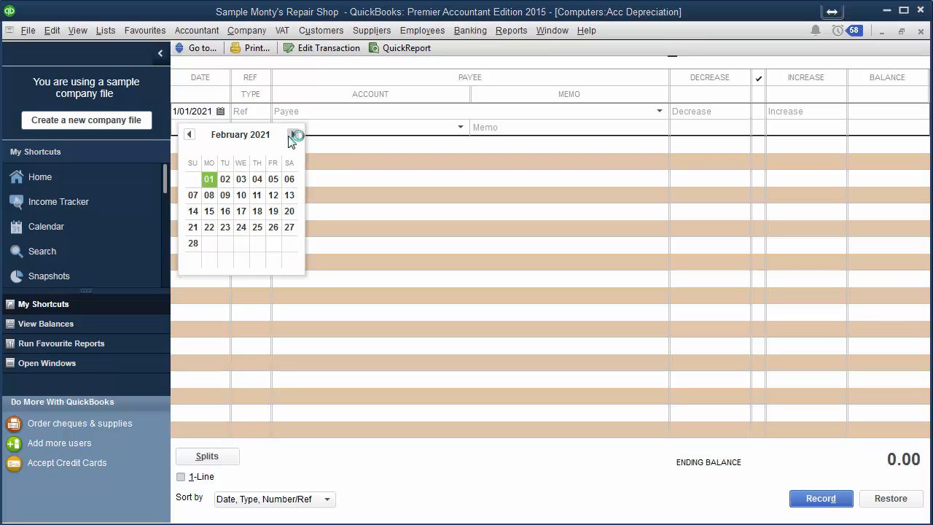
left_click(293, 134)
left_click(293, 135)
left_click(293, 135)
left_click(293, 135)
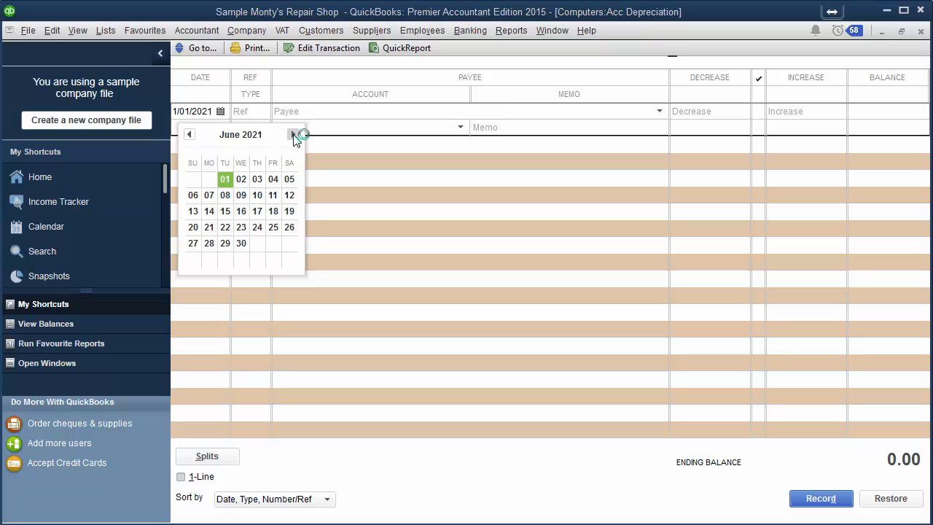
left_click(293, 135)
left_click(293, 135)
left_click(293, 135)
left_click(293, 135)
left_click(292, 135)
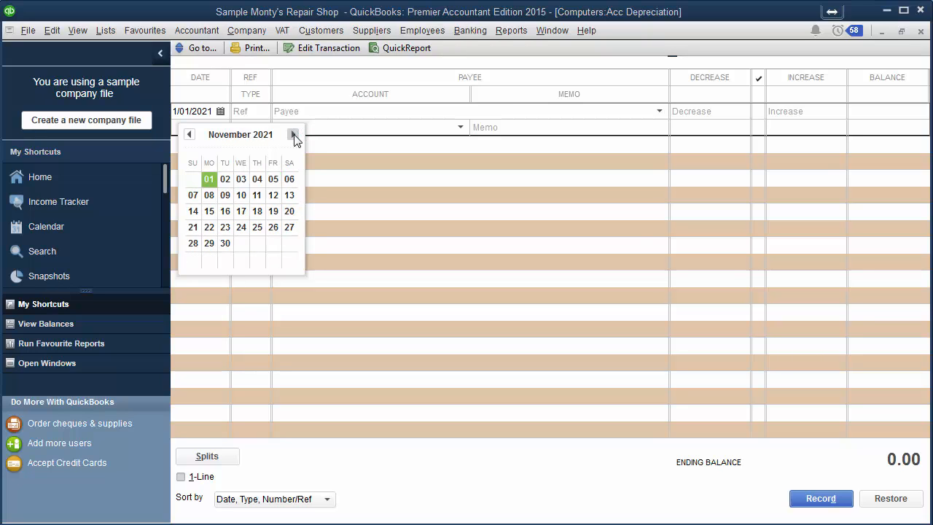
left_click(293, 135)
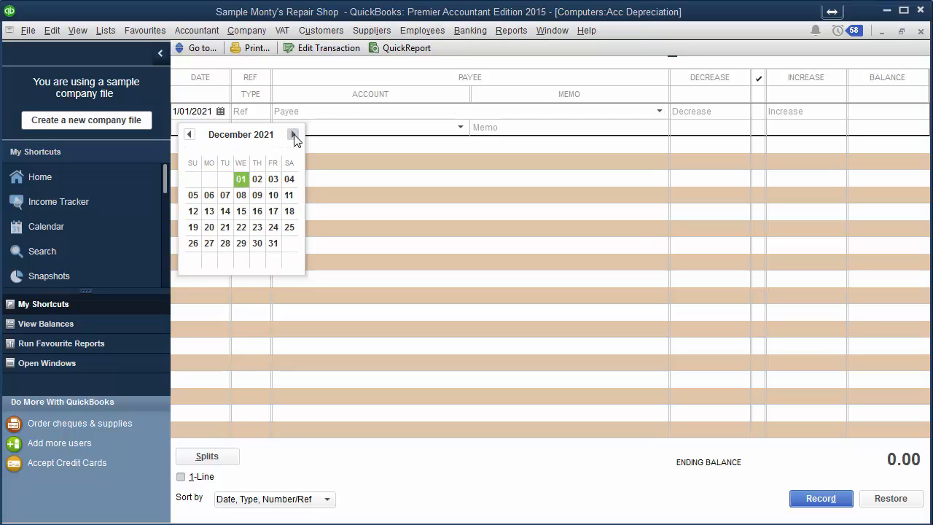
left_click(272, 245)
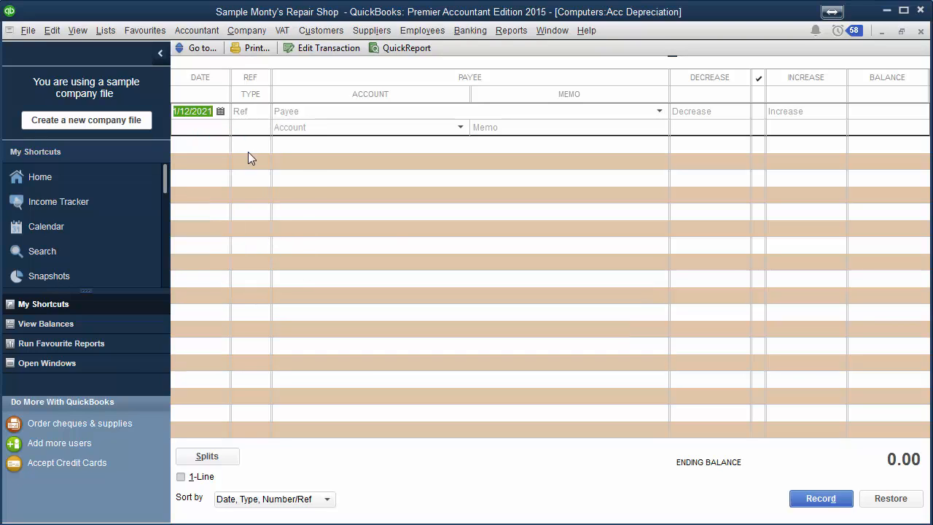
Record a decrease of 3,000 against the Depreciation Expense account, accepting the future date.
left_click(441, 125)
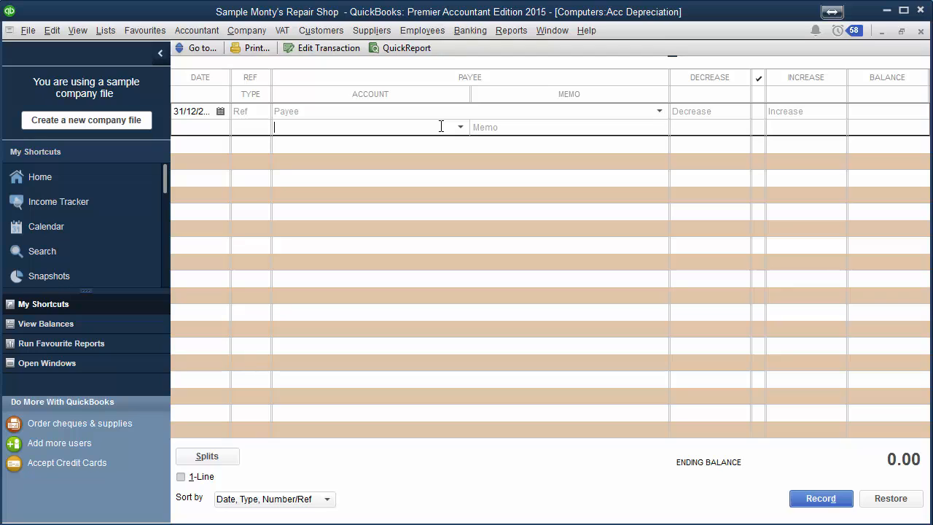
type("Depreciation Expense")
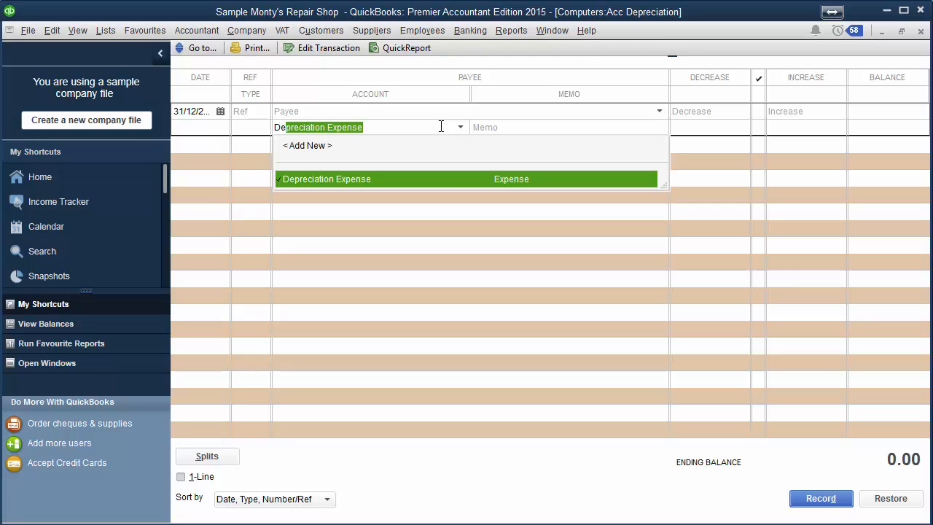
key("Tab")
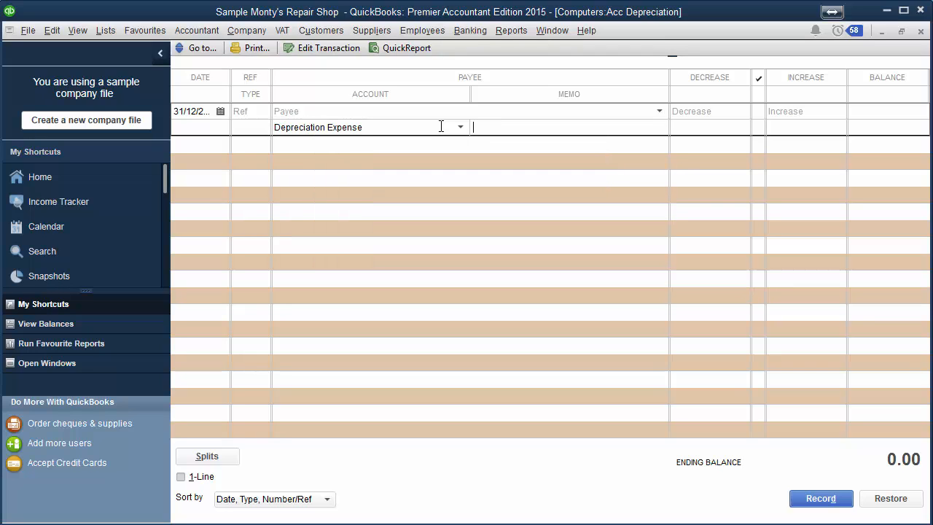
left_click(728, 111)
type("3000")
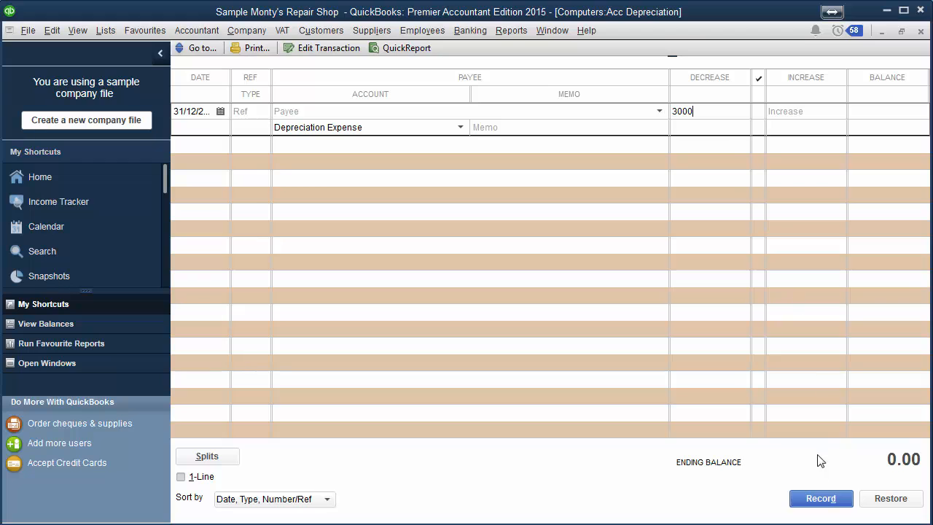
left_click(816, 501)
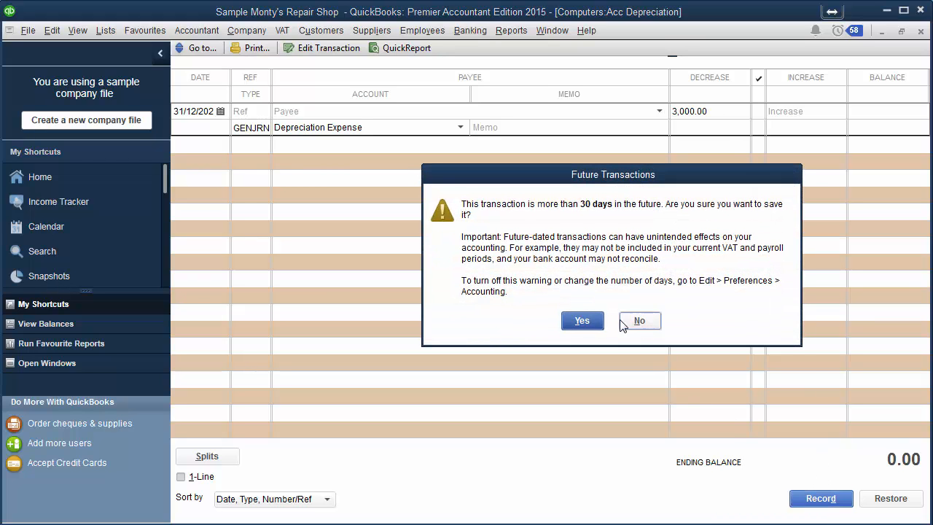
left_click(583, 320)
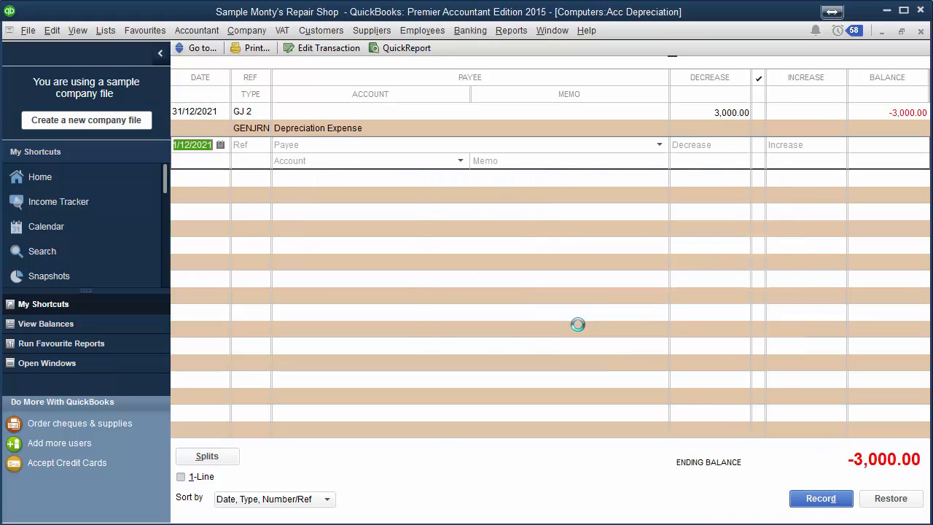
Return to the chart of accounts, check the balances of Computers and its subaccounts, and close the list.
left_click(920, 31)
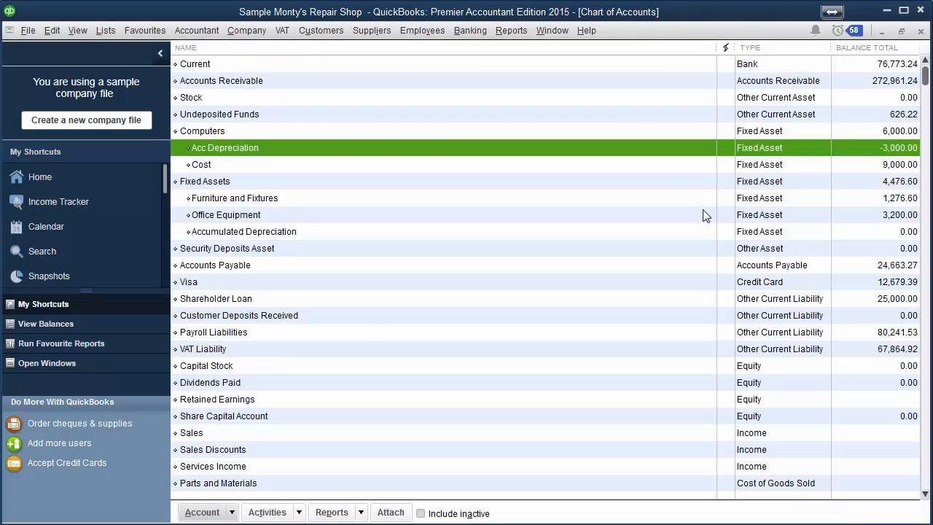
left_click(234, 130)
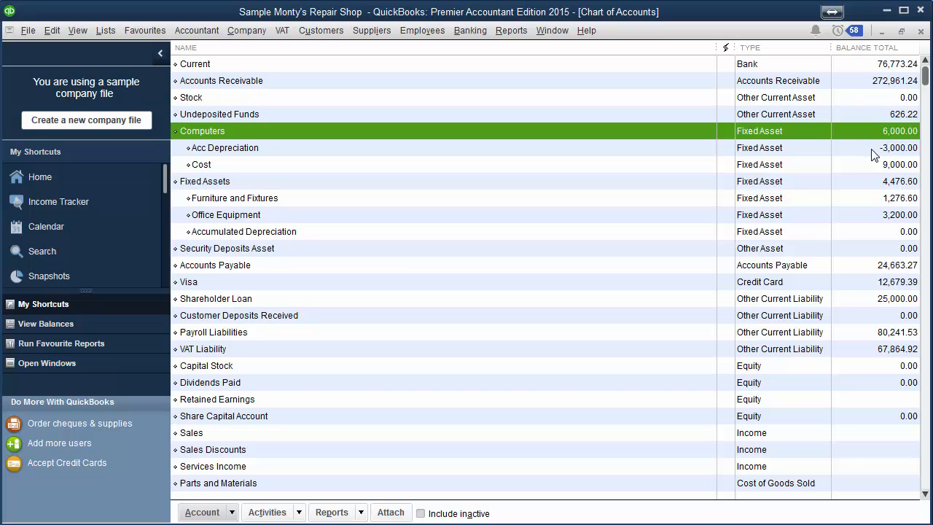
left_click(920, 32)
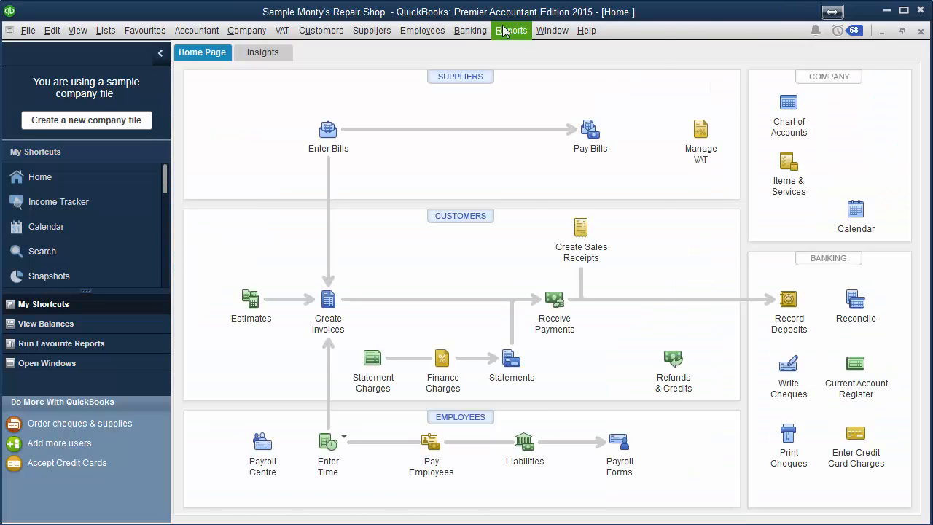
Run the UK Standard Balance Sheet as of 31/12/2021, refresh it to check the Computers accounts, and close the report.
left_click(503, 30)
mouse_move(548, 148)
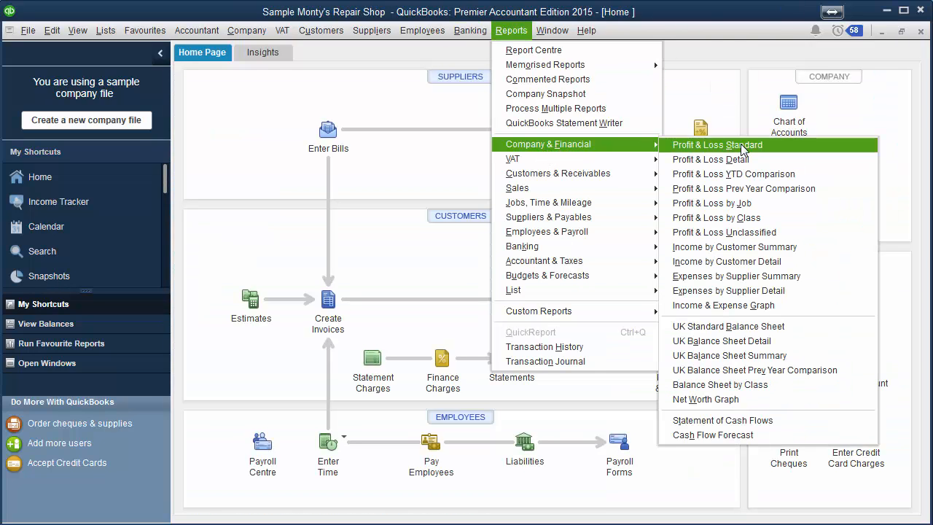
left_click(812, 328)
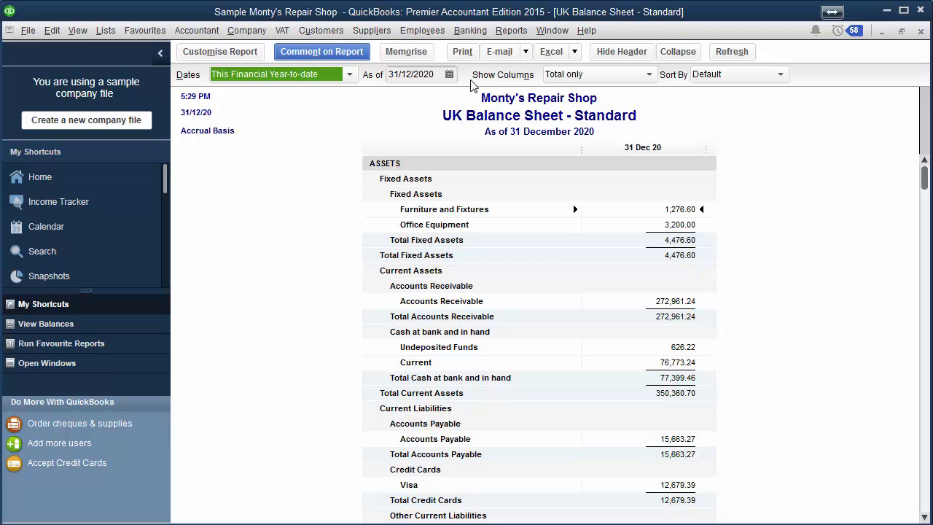
left_click(438, 75)
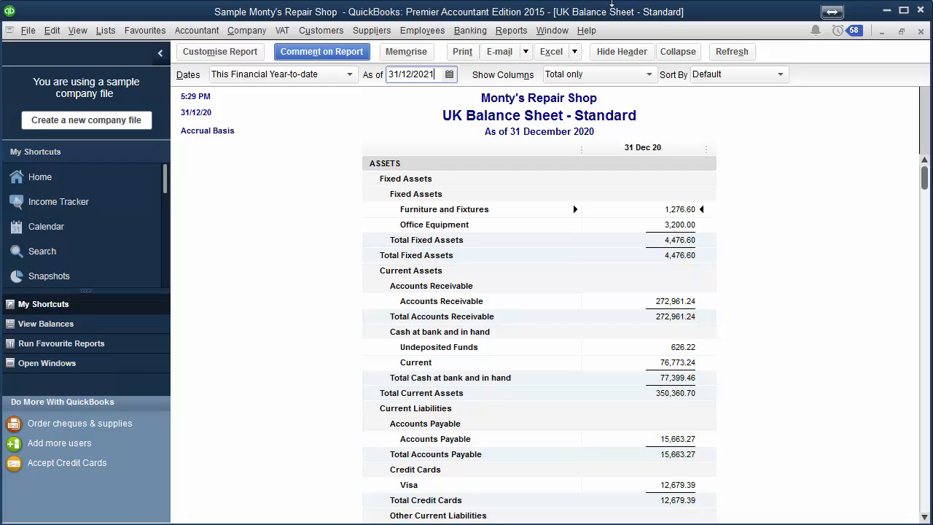
left_click(731, 52)
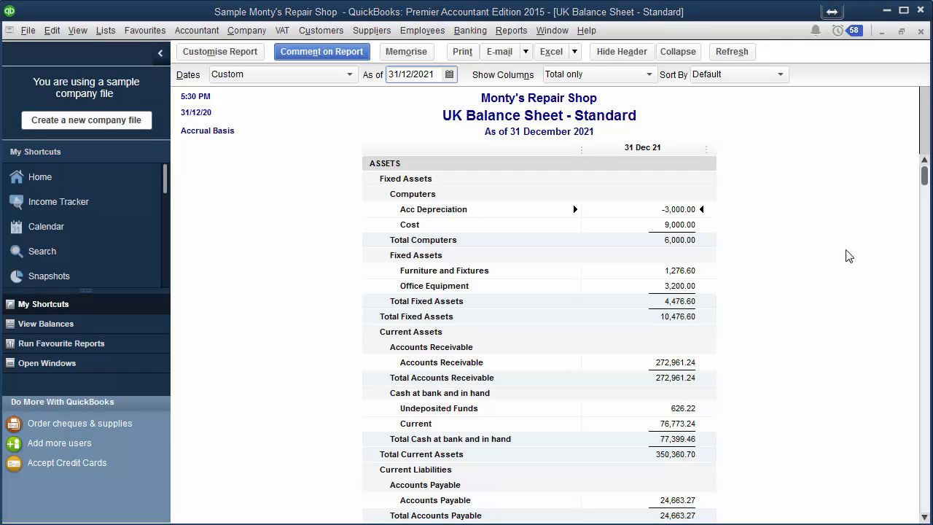
left_click(919, 32)
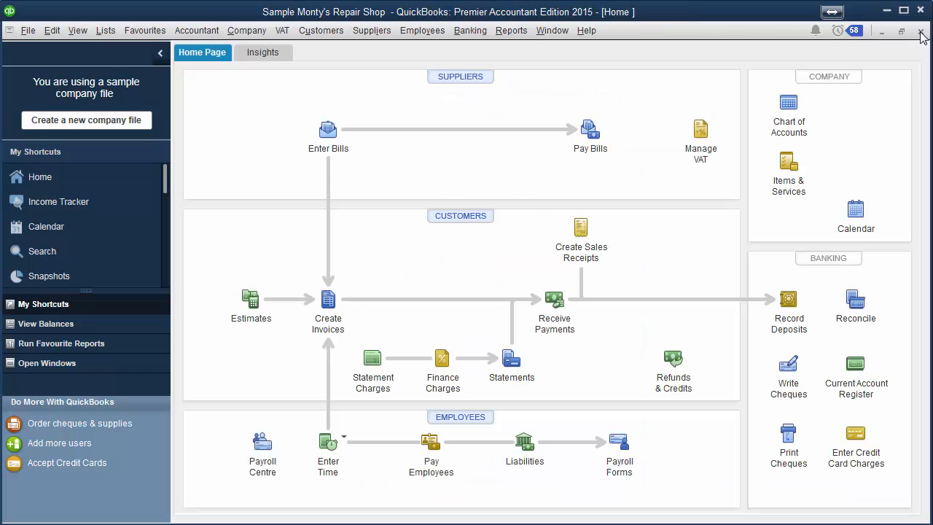
Run the Profit & Loss Standard report for this financial year and change its start date to 01/01/2021.
left_click(513, 35)
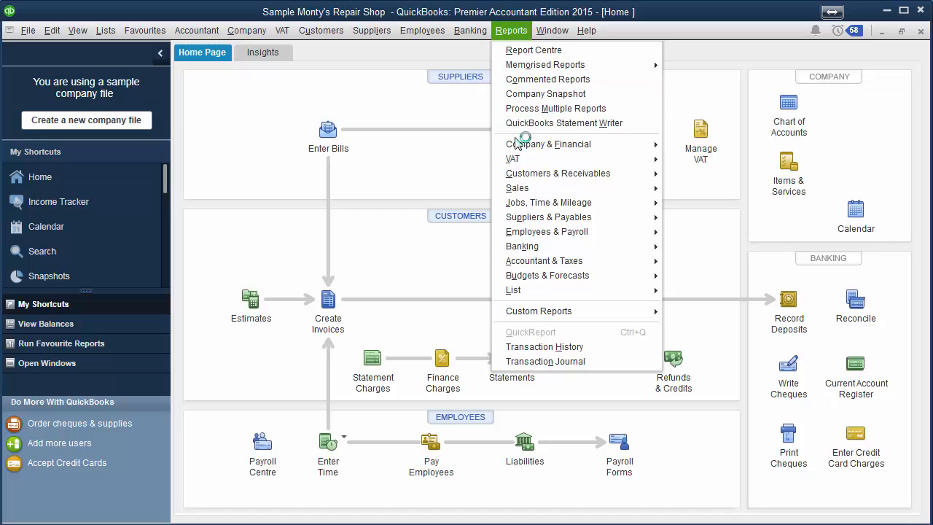
mouse_move(528, 146)
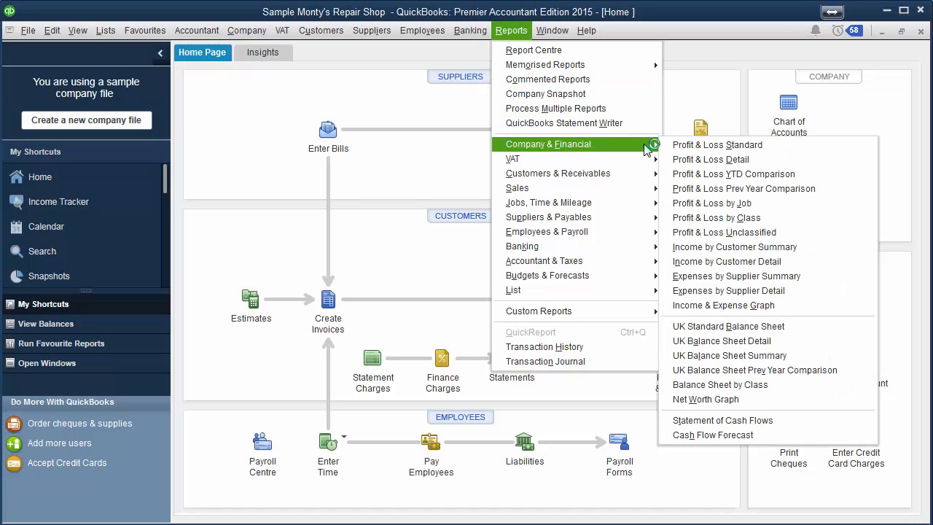
left_click(720, 145)
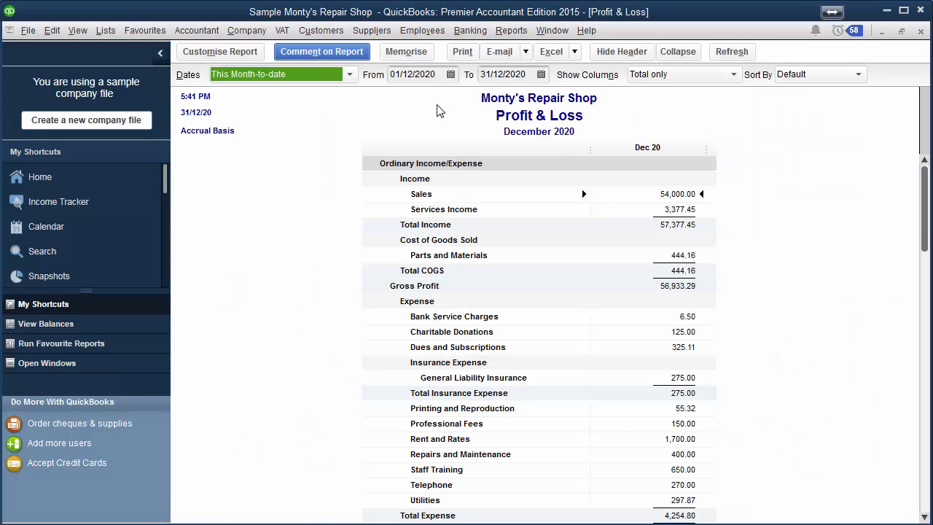
left_click(349, 74)
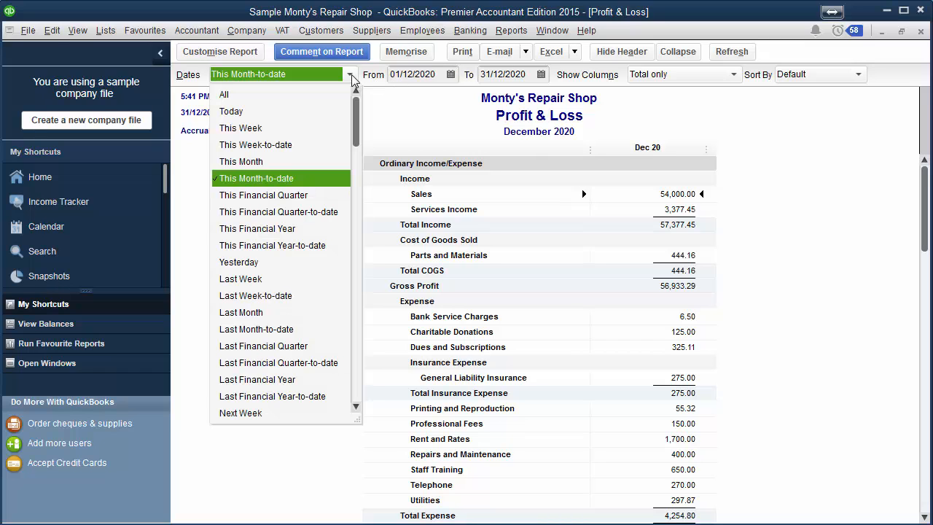
left_click(266, 229)
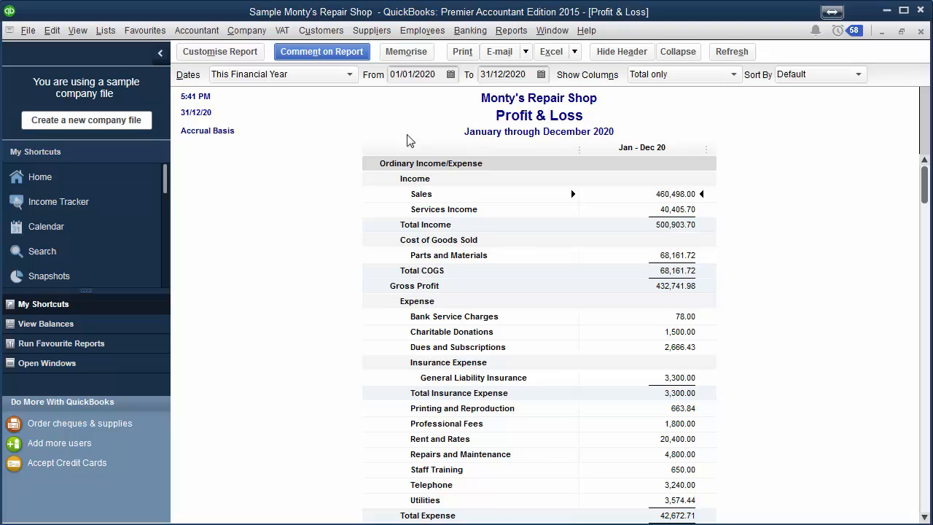
left_click(440, 74)
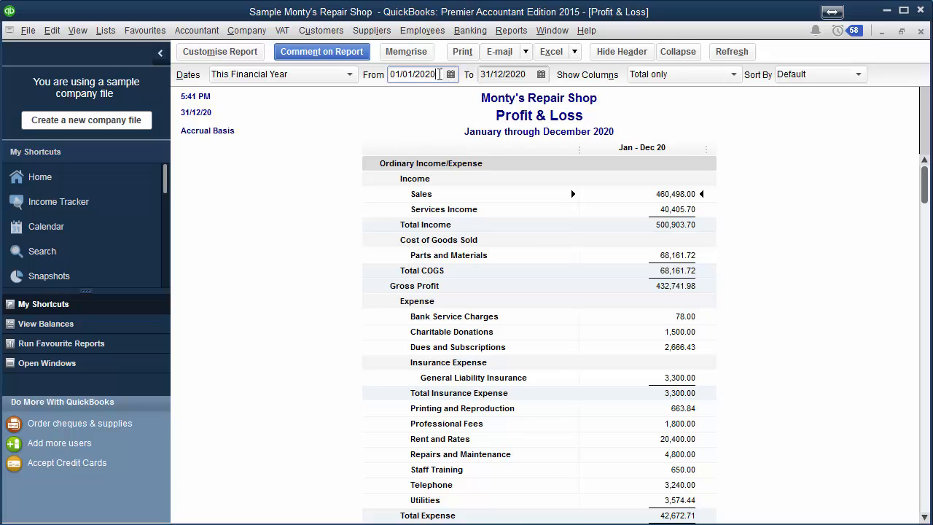
key("Tab")
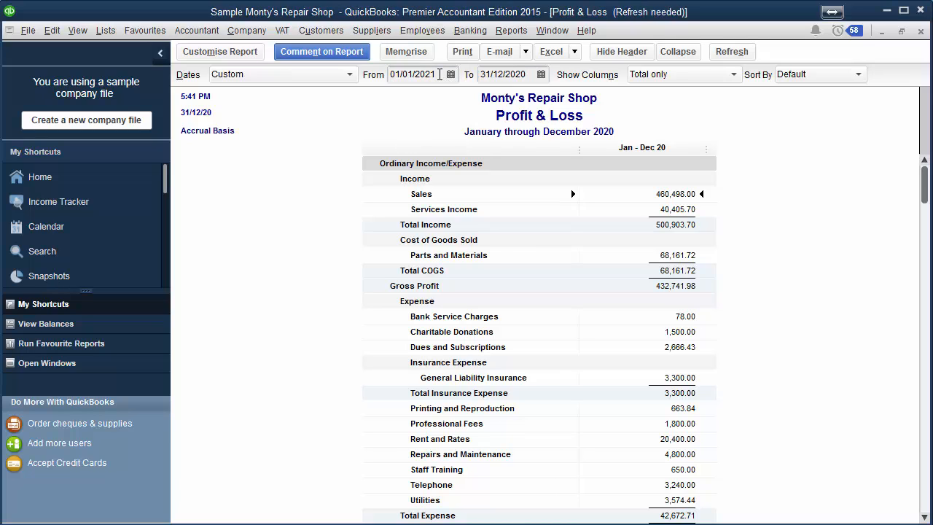